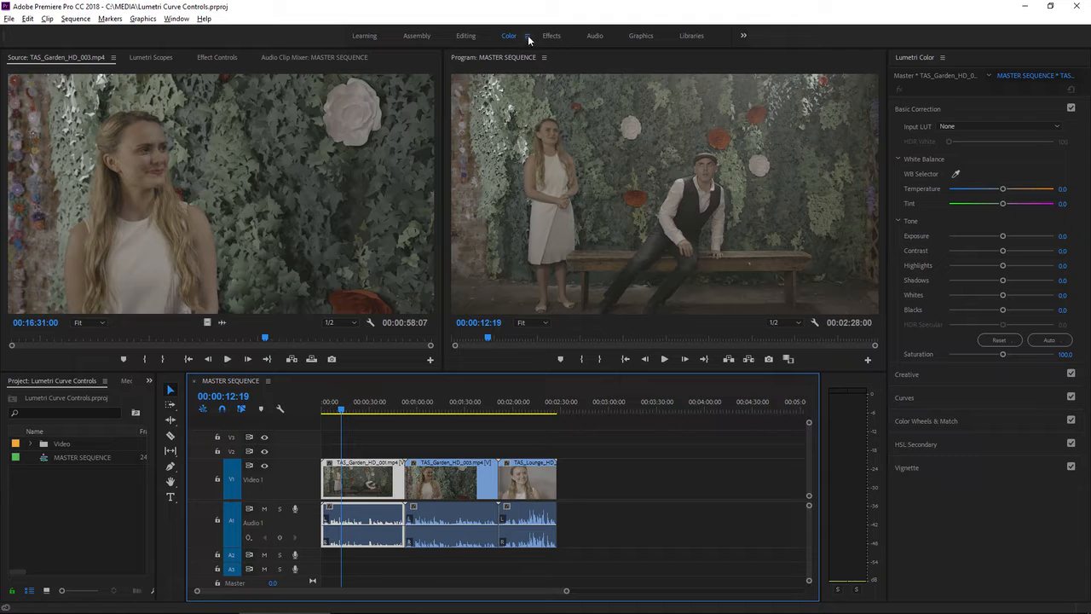
Reset the Color workspace to its saved layout and show the Lumetri Scopes as a YC no Chroma waveform.
left_click(528, 37)
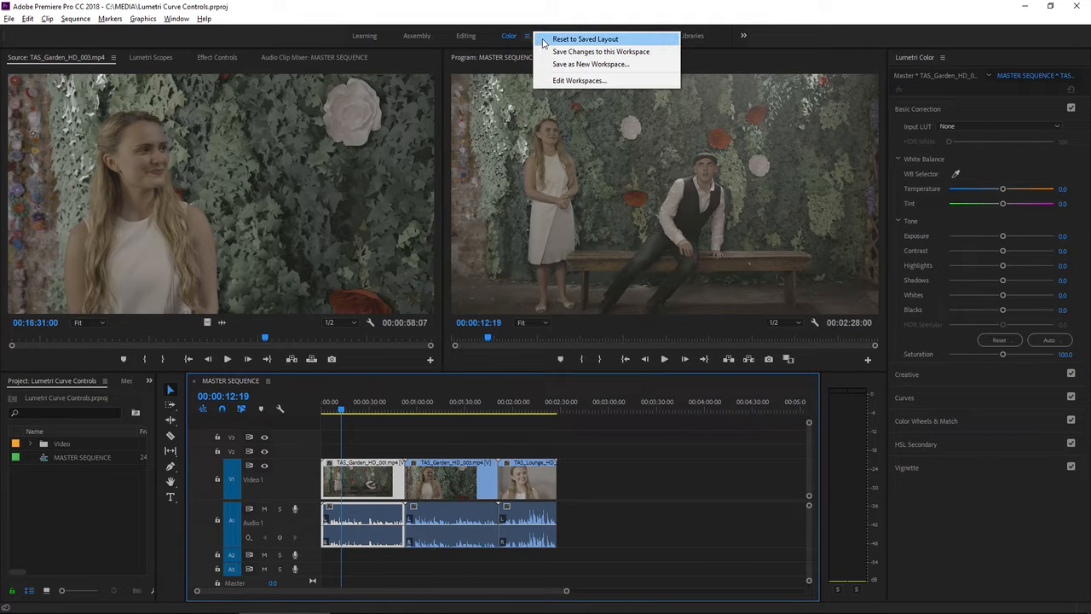
left_click(584, 39)
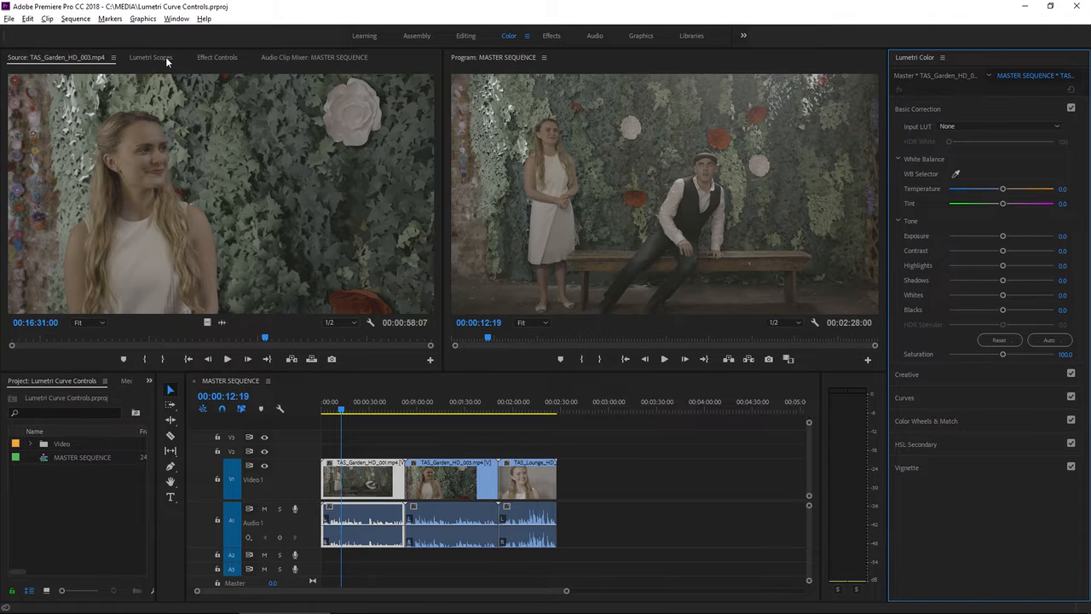
left_click(166, 57)
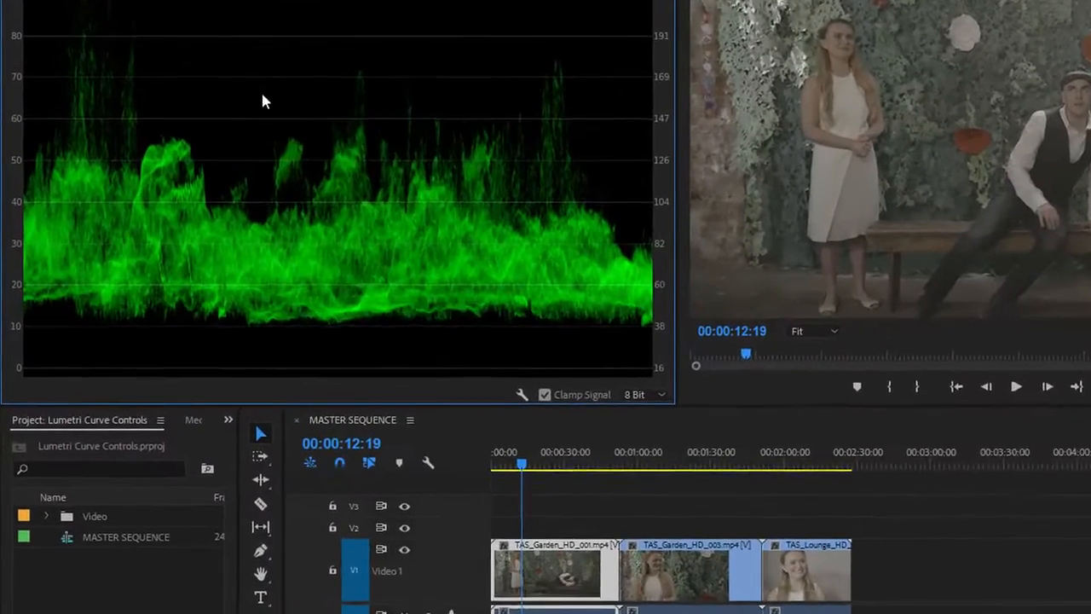
right_click(263, 95)
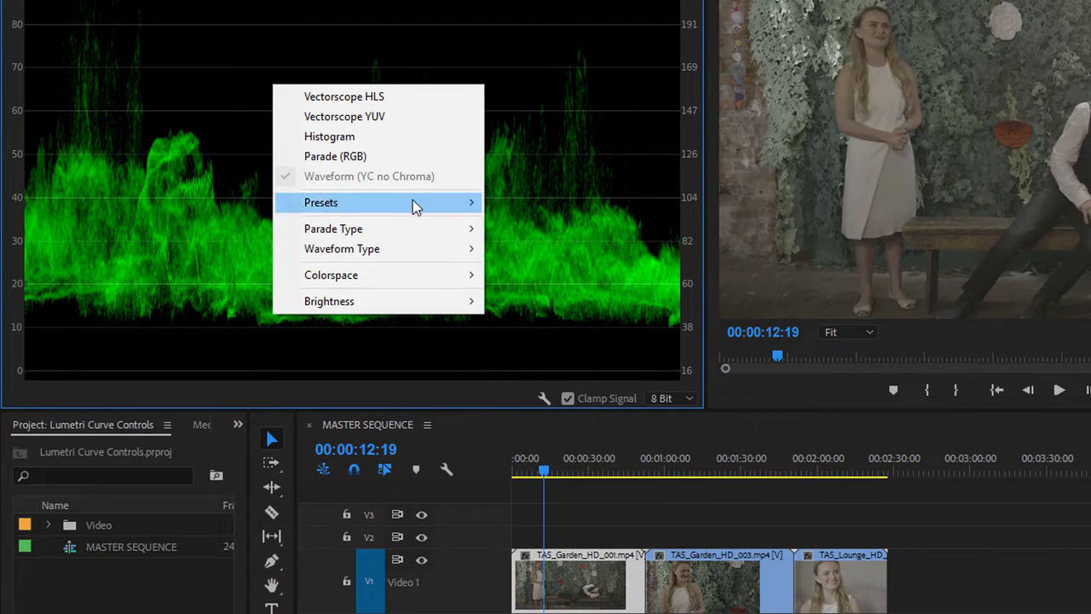
mouse_move(442, 261)
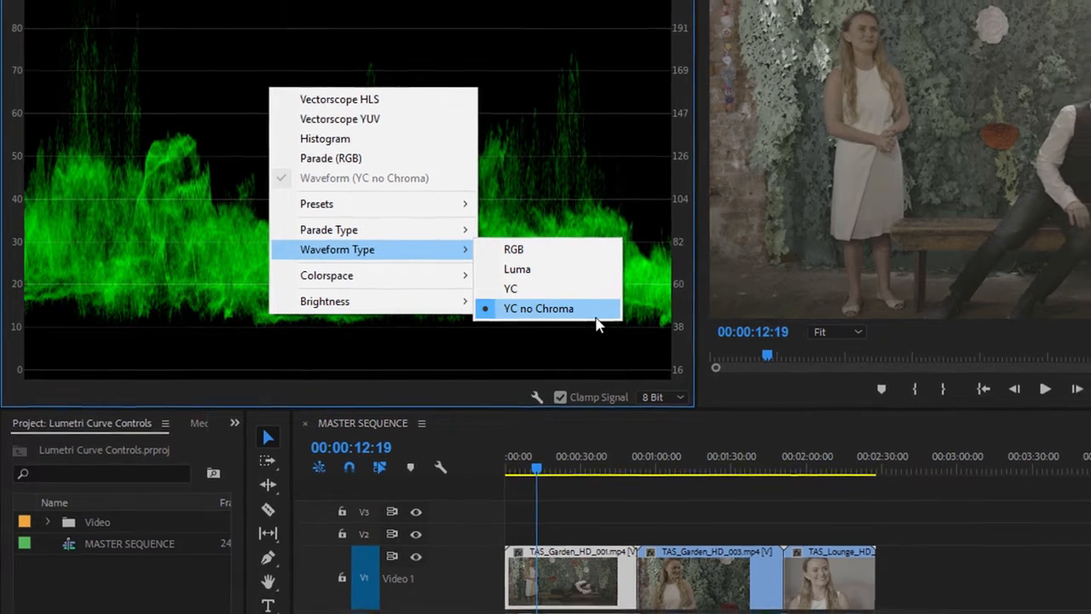
left_click(603, 315)
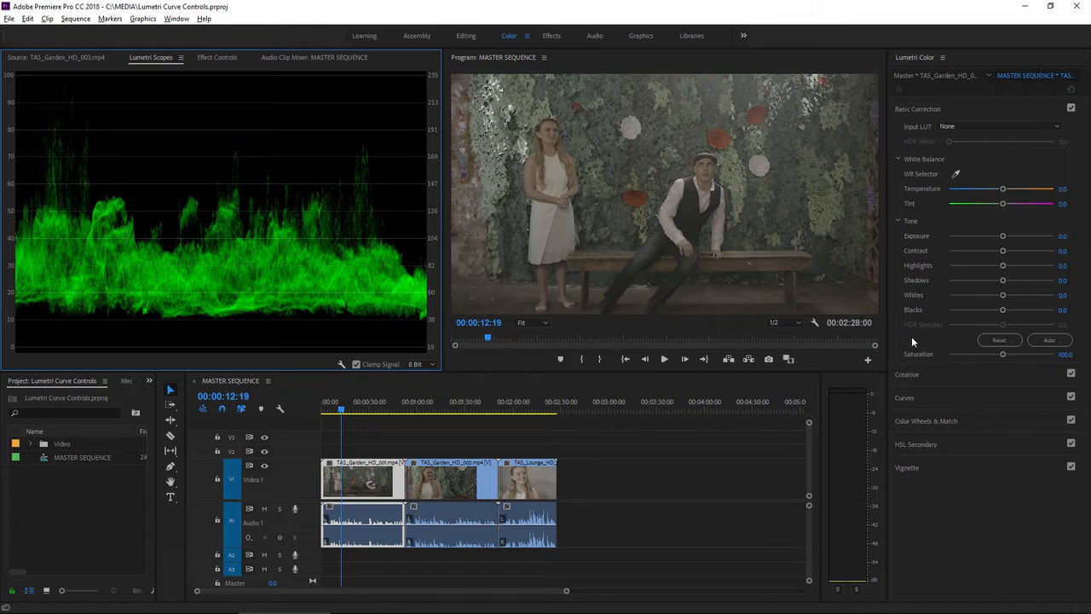
Open the Lumetri Curves section and look through the red, green and blue RGB curves, returning to the luma curve.
left_click(930, 397)
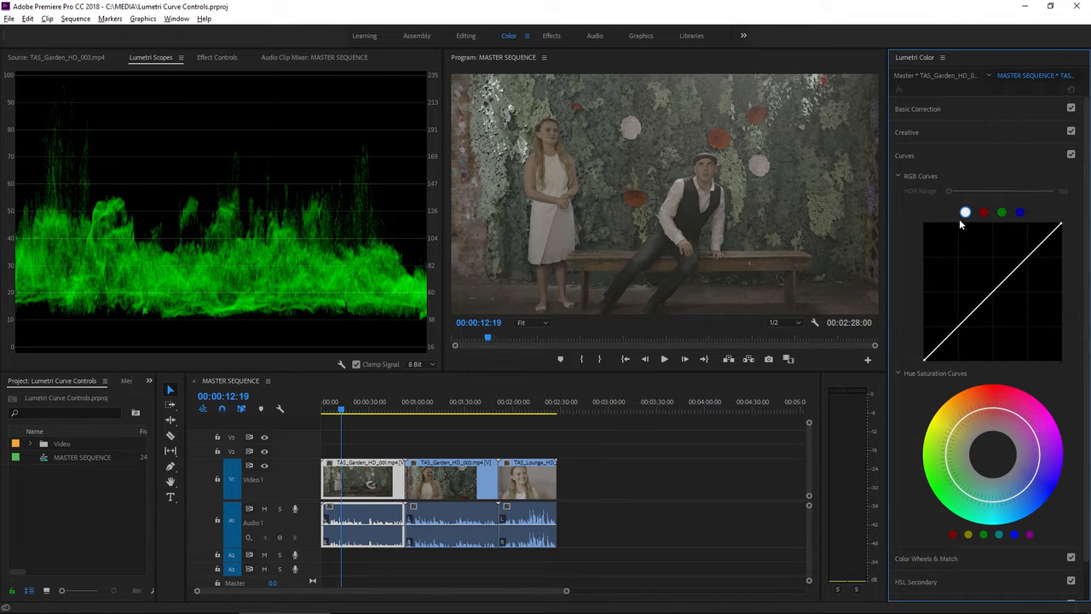
left_click(984, 213)
left_click(1003, 215)
left_click(1020, 214)
left_click(966, 214)
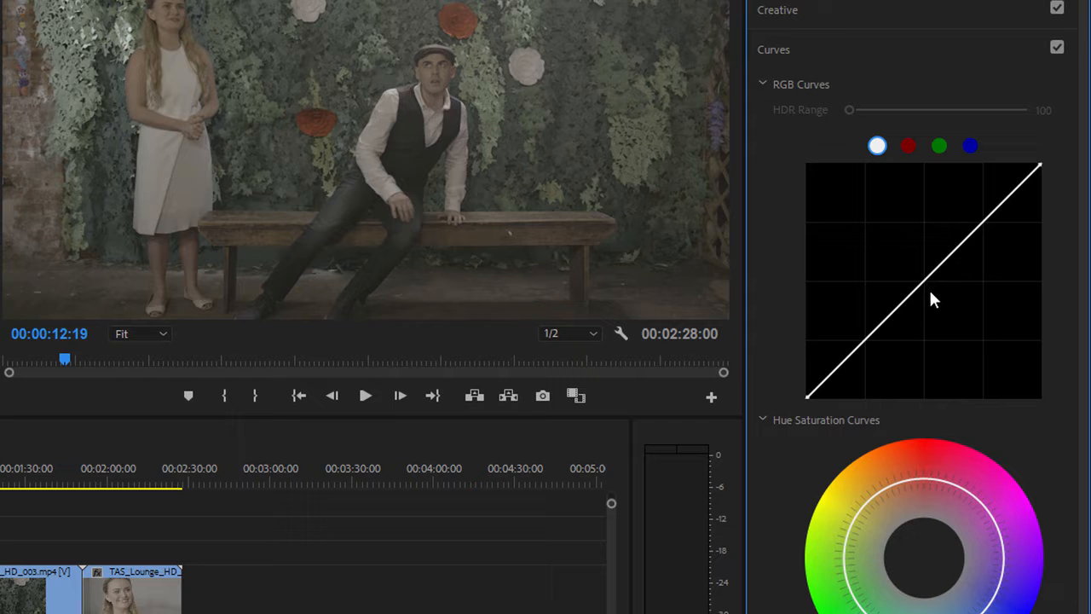
Try pulling the midpoint of the luma curve down to darken the image, and remove the added control point.
left_click_drag(927, 283, 926, 344)
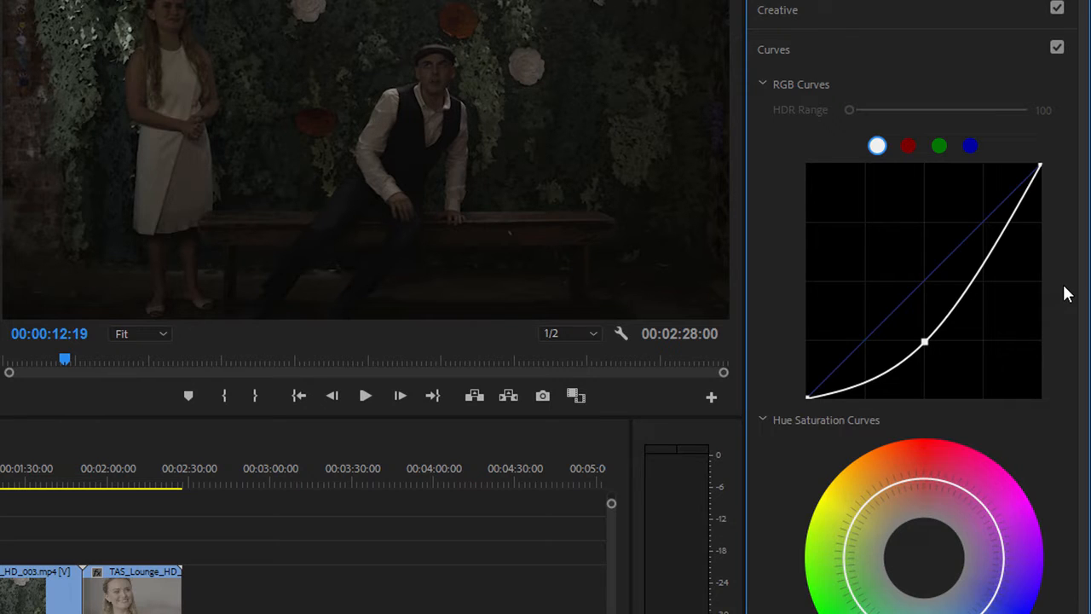
left_click(925, 342, "ctrl")
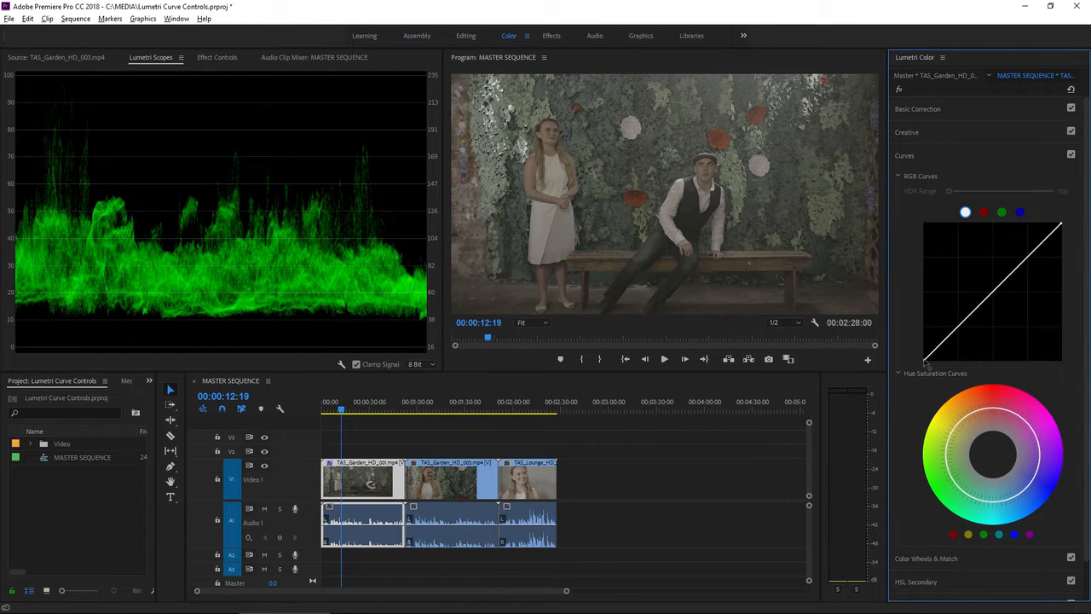
Move the luma curve's black point and white point inward along the graph edges to widen the first clip's tonal range.
left_click_drag(924, 360, 939, 362)
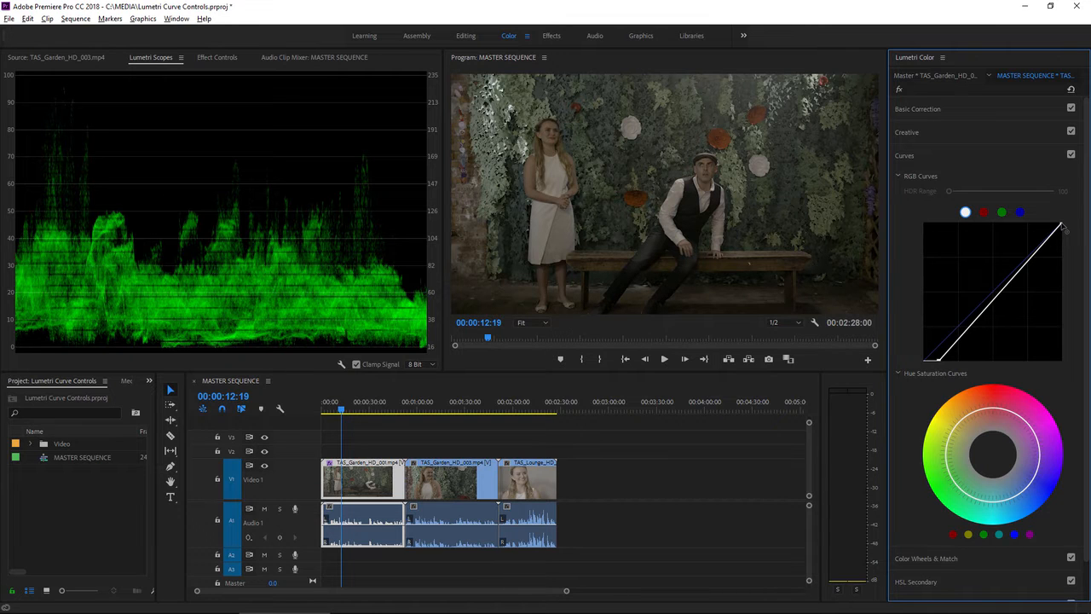
left_click_drag(1061, 227, 1040, 223)
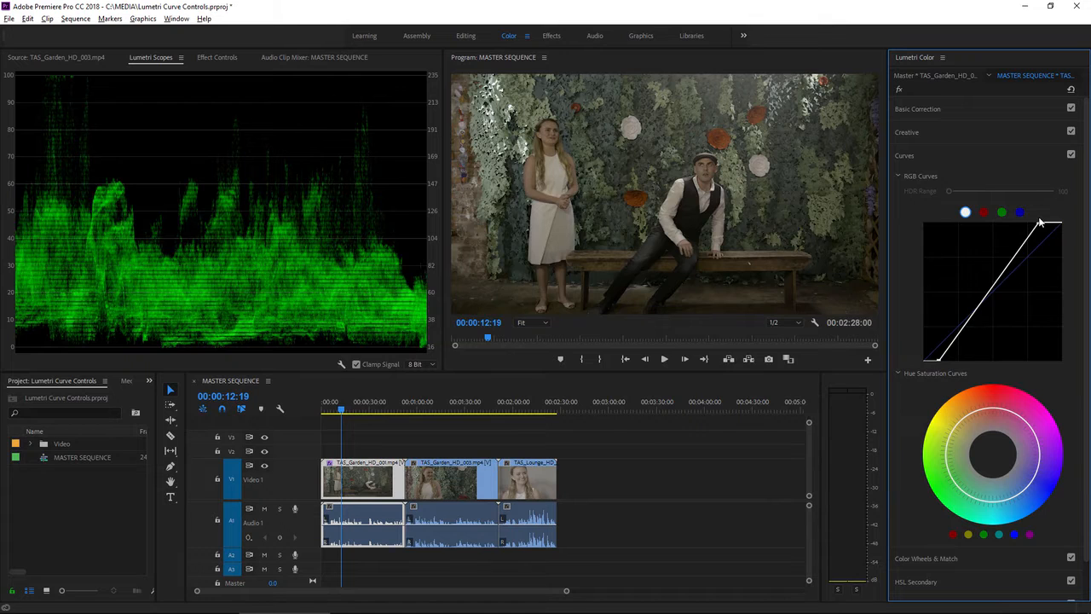
left_click_drag(1040, 222, 1022, 223)
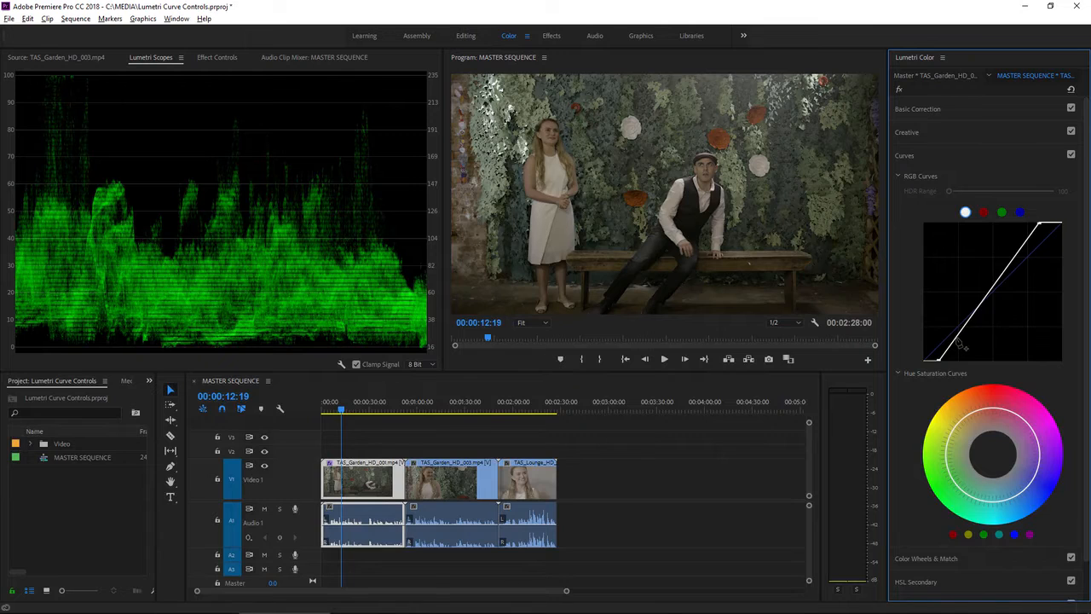
Shape the luma curve into an S with a shadow point and a raised highlight point, and compare with Curves off and on.
left_click_drag(957, 342, 958, 339)
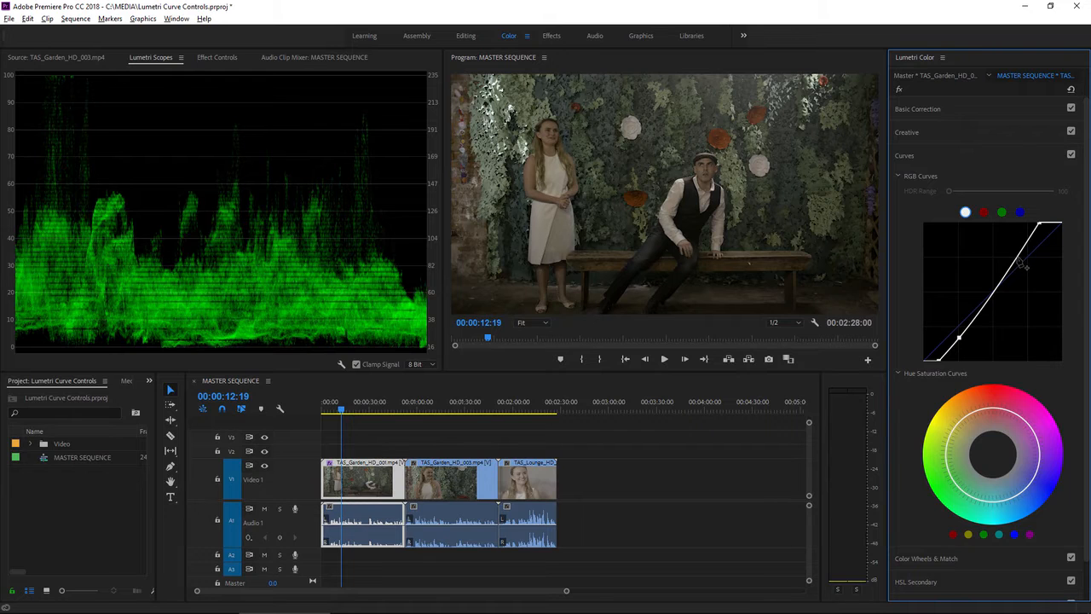
left_click_drag(1021, 263, 1006, 254)
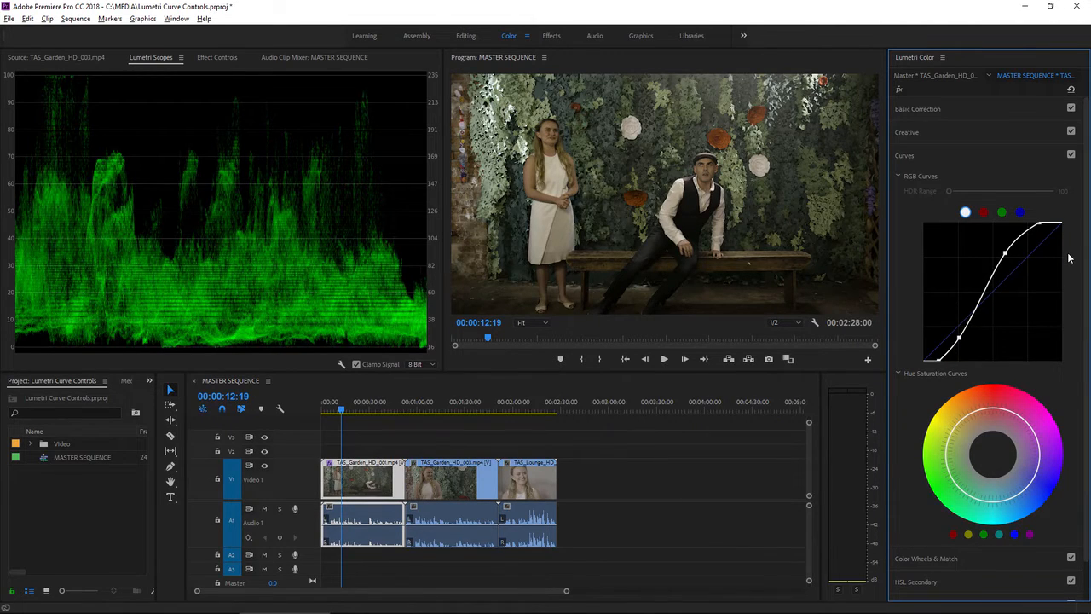
left_click(1071, 156)
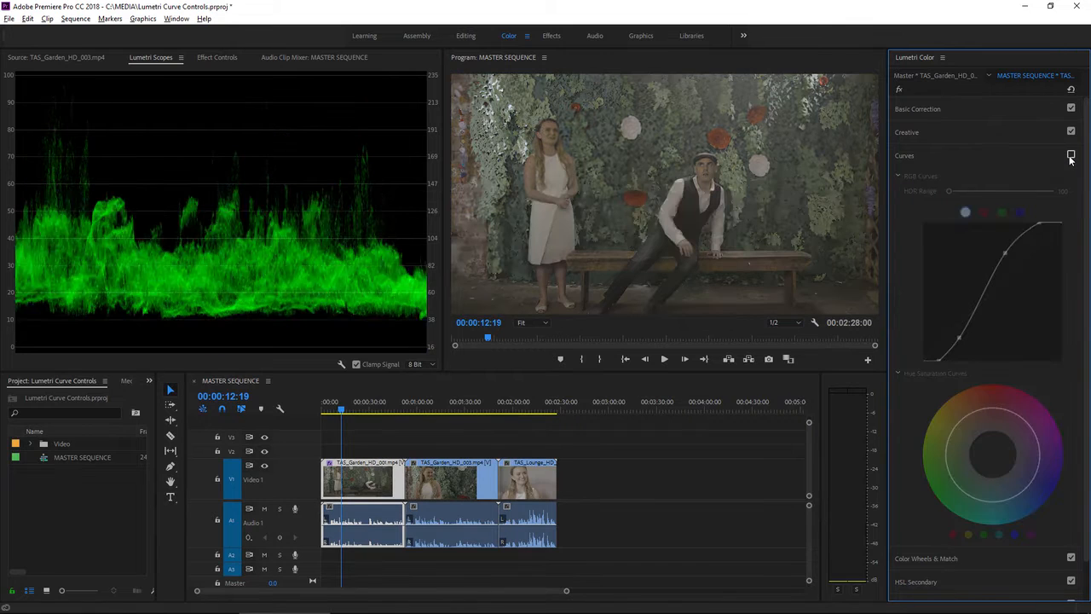
left_click(1070, 156)
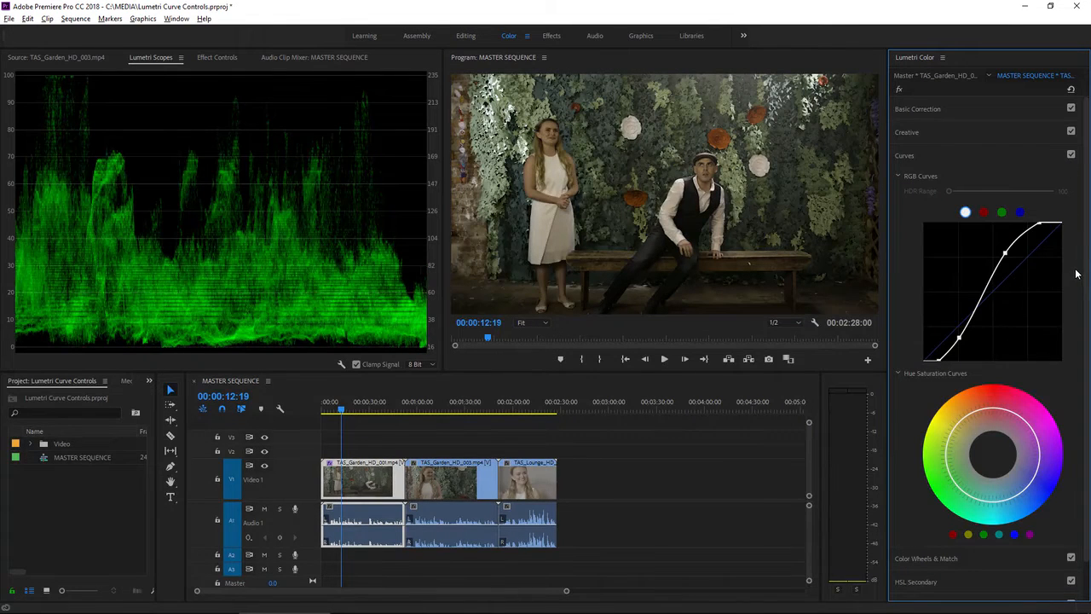
Copy the Lumetri Color effect from TAS_Garden_HD_001 and paste it onto the other two clips in the sequence.
left_click(231, 59)
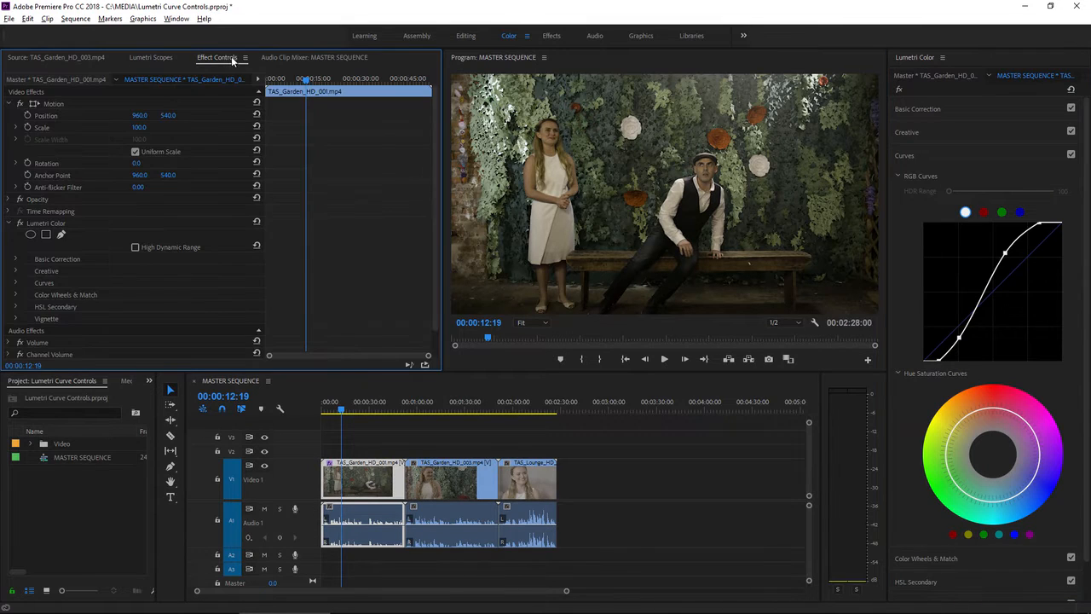
left_click(50, 225)
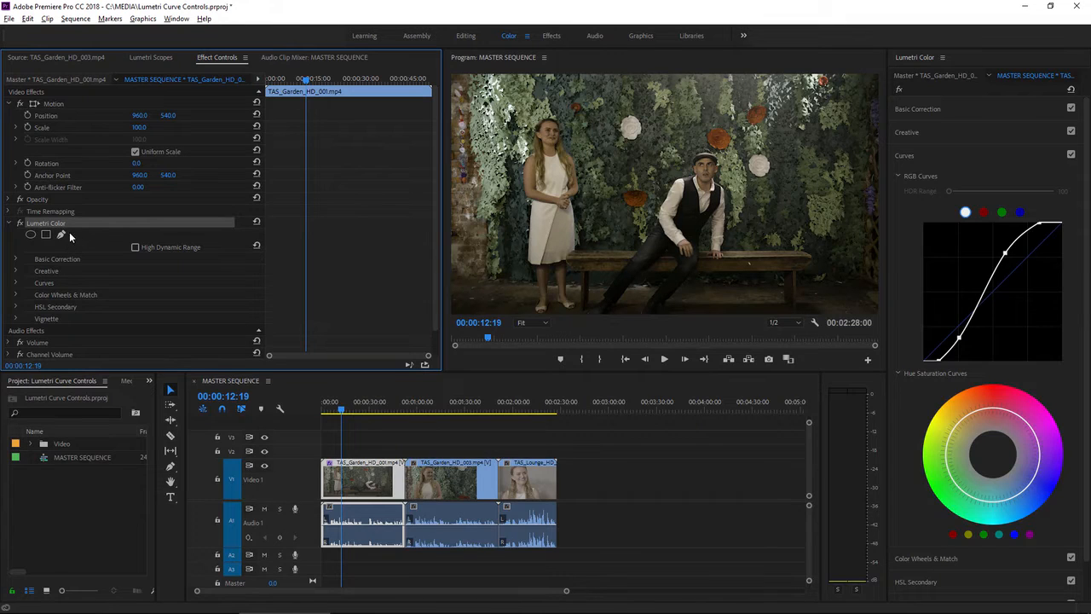
right_click(66, 224)
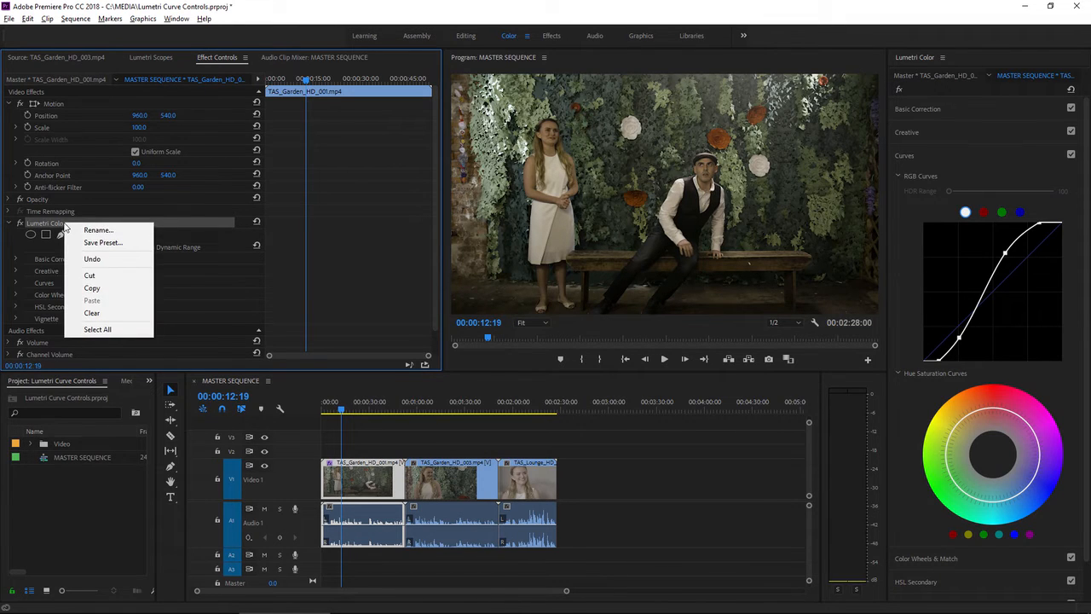
left_click(92, 288)
left_click_drag(435, 438, 565, 524)
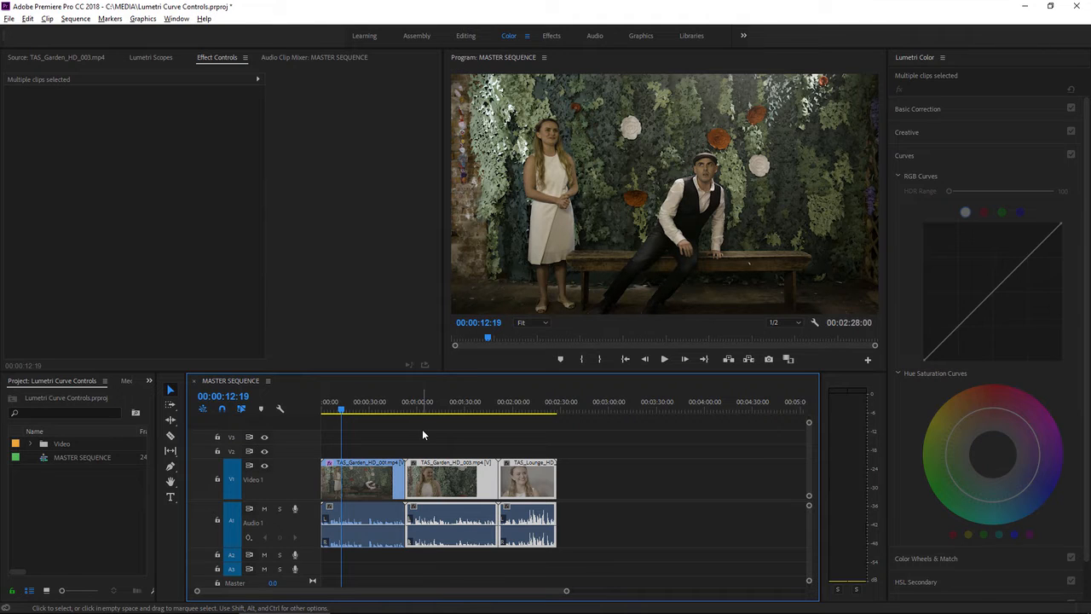
key("ctrl+v")
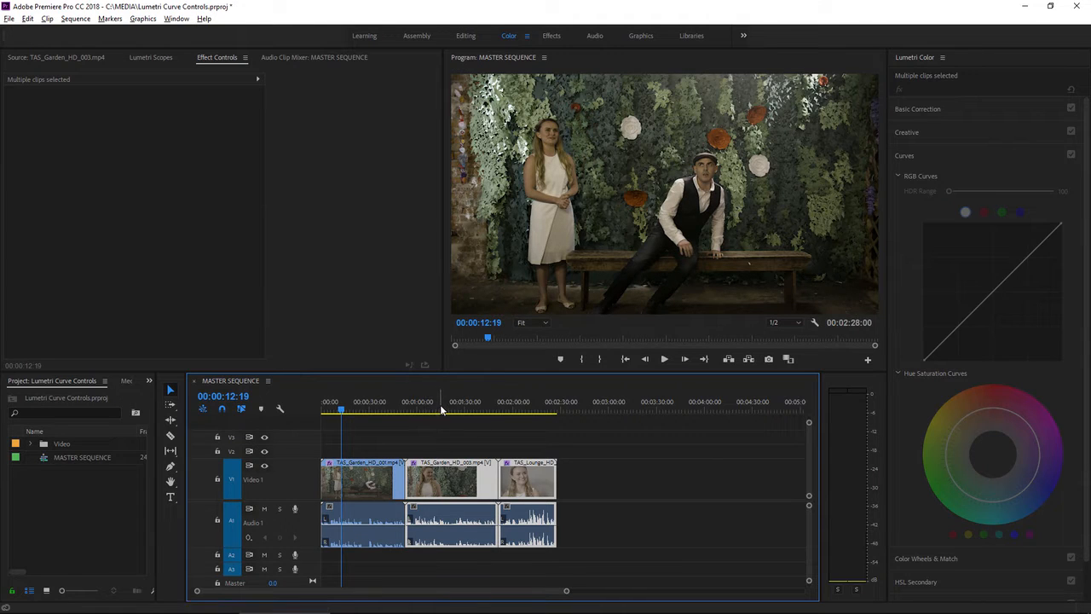
Check the pasted grade on the second garden clip and the lounge clip, and bring back the waveform scope.
left_click(448, 410)
left_click_drag(447, 411, 445, 410)
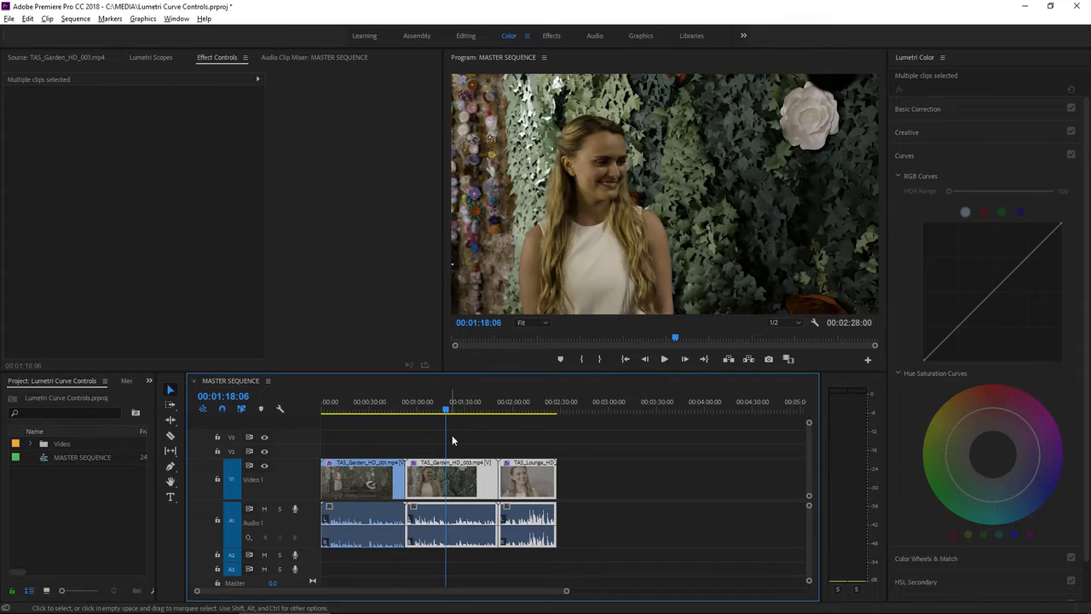
left_click(520, 411)
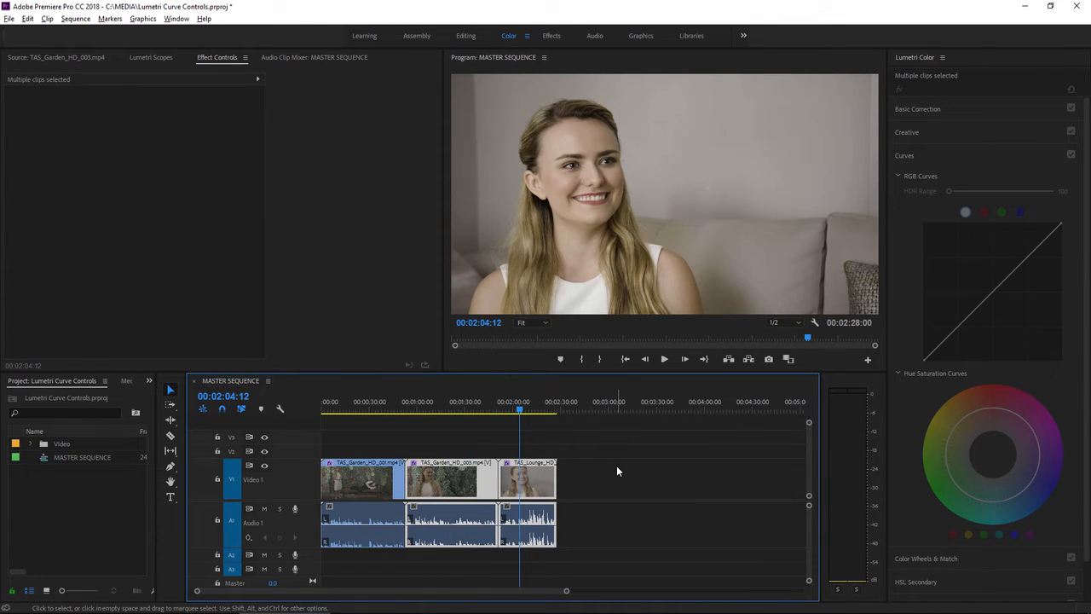
left_click(284, 248)
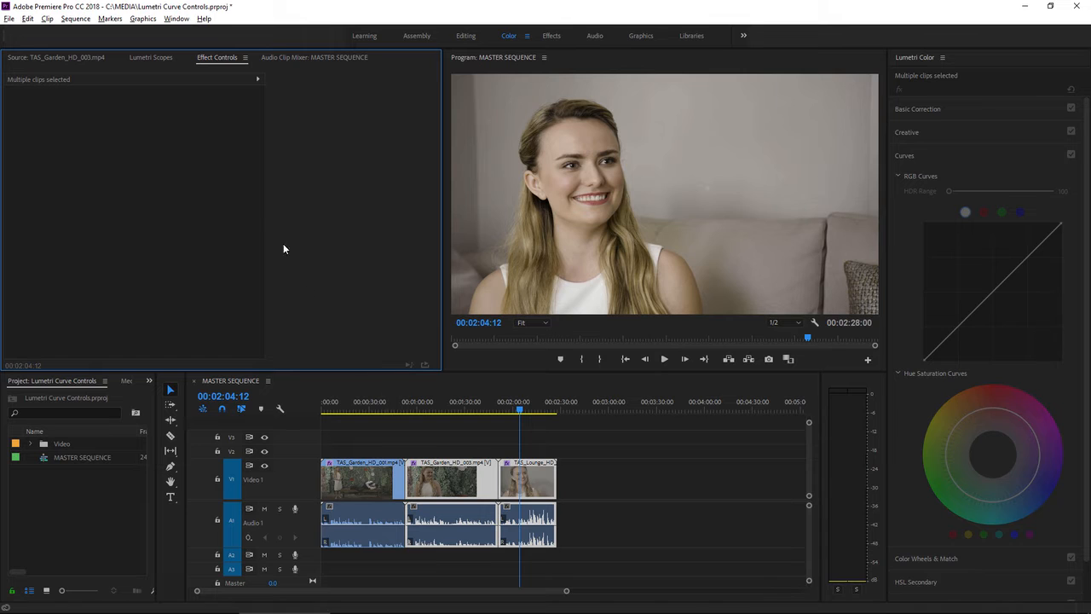
left_click(150, 57)
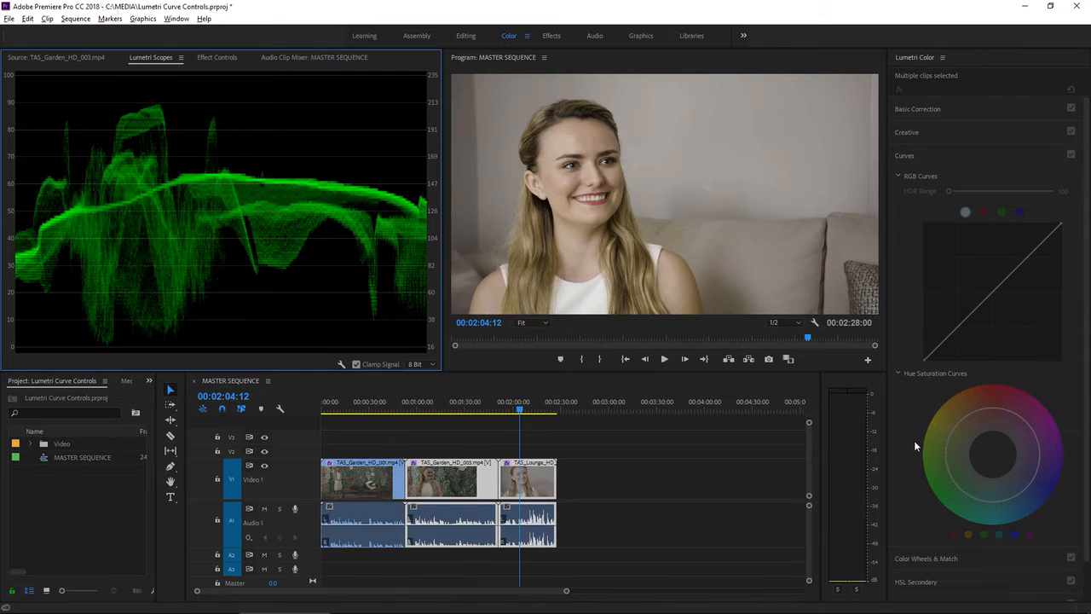
On the lounge clip, anchor the red curve in the shadows and highlights and raise its midtones slightly.
left_click(583, 475)
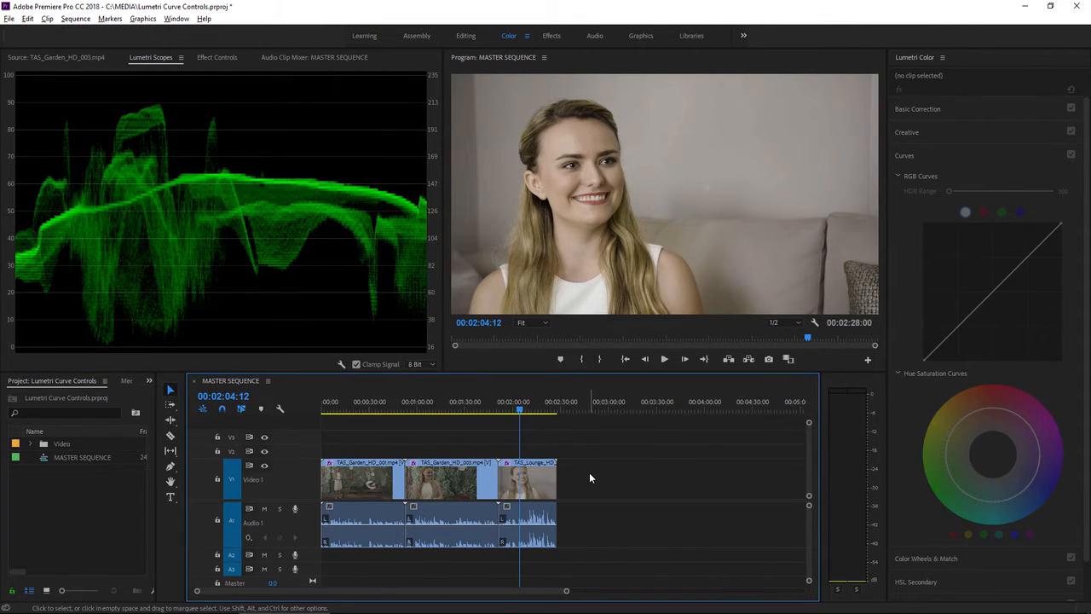
left_click(531, 488)
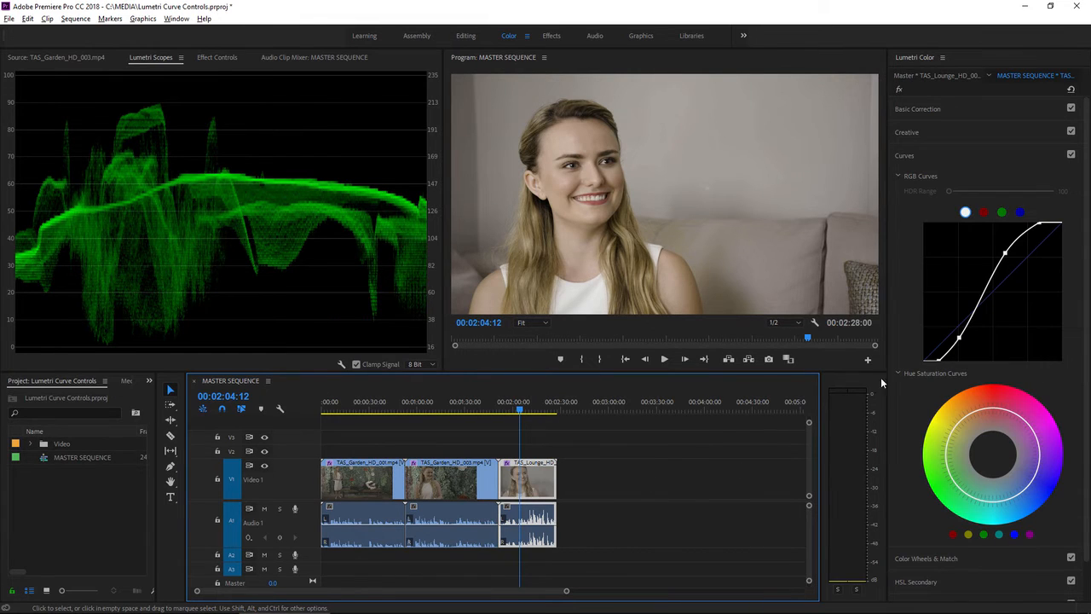
left_click(984, 212)
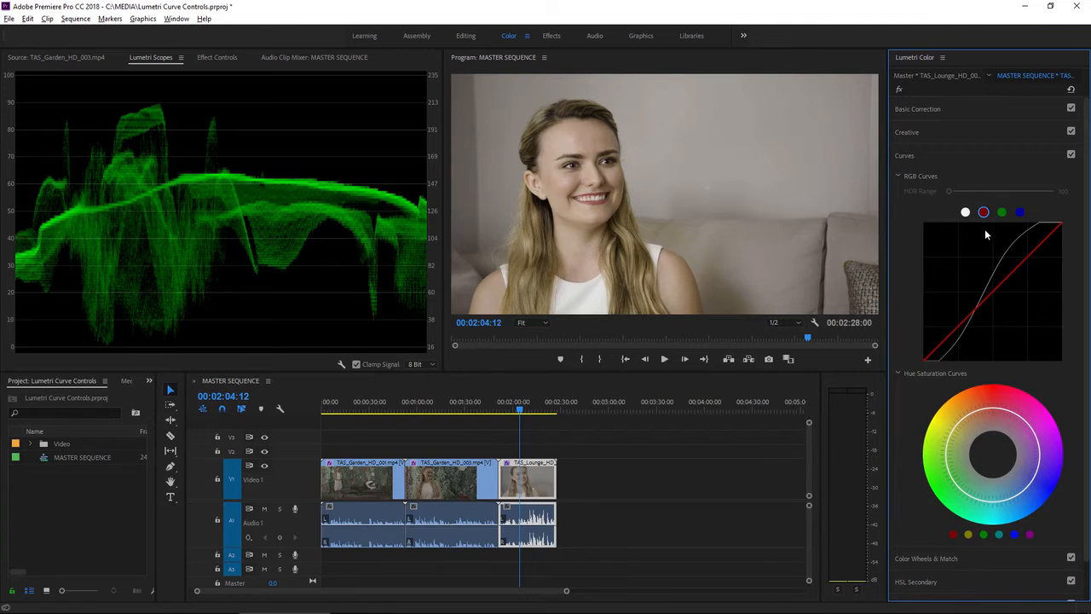
left_click_drag(993, 293, 992, 287)
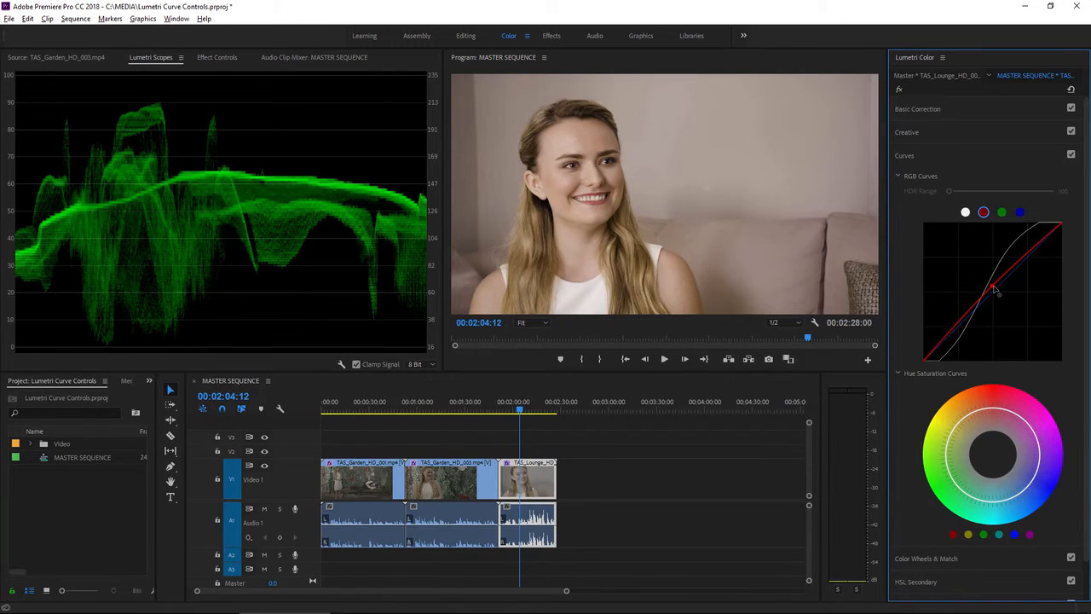
double_click(993, 287)
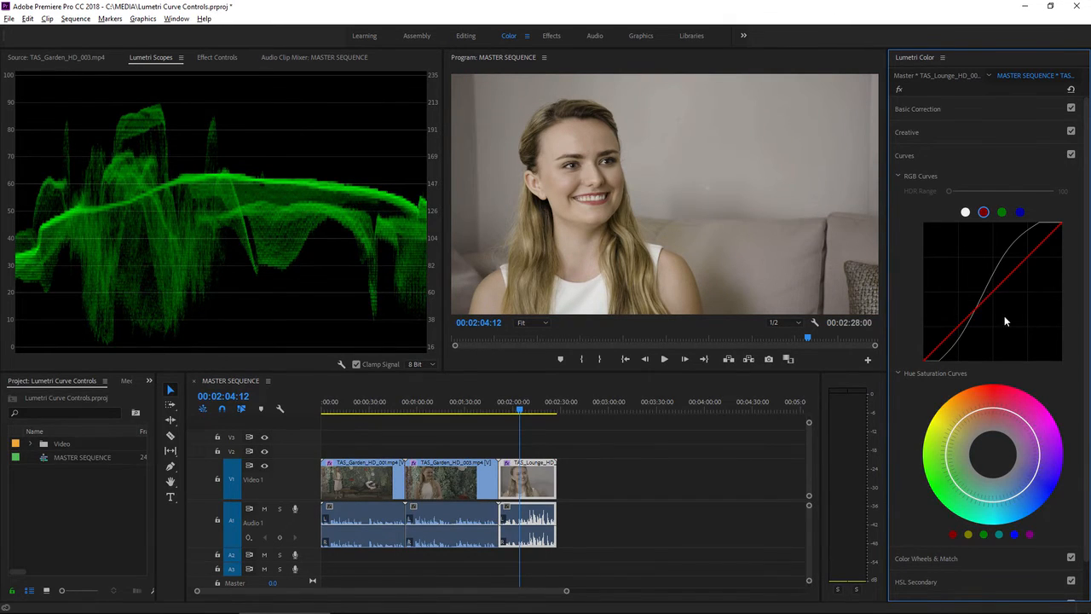
left_click(959, 328)
left_click(1027, 258)
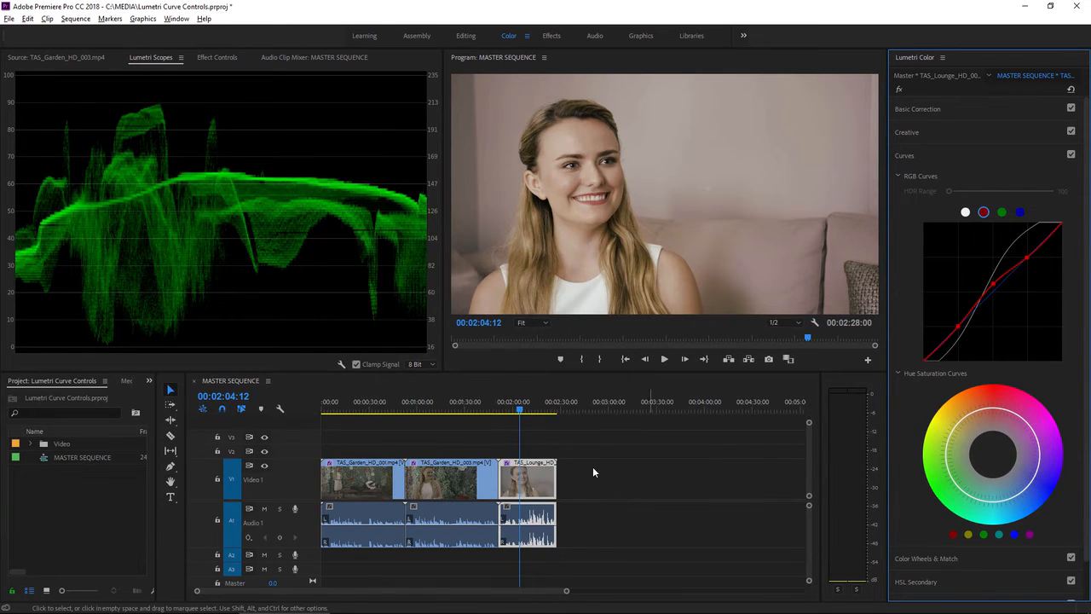
On TAS_Garden_HD_003 at 00:01:19:00, add green control points to the Hue Saturation curve and pull the middle one outward to boost the greens.
left_click(450, 411)
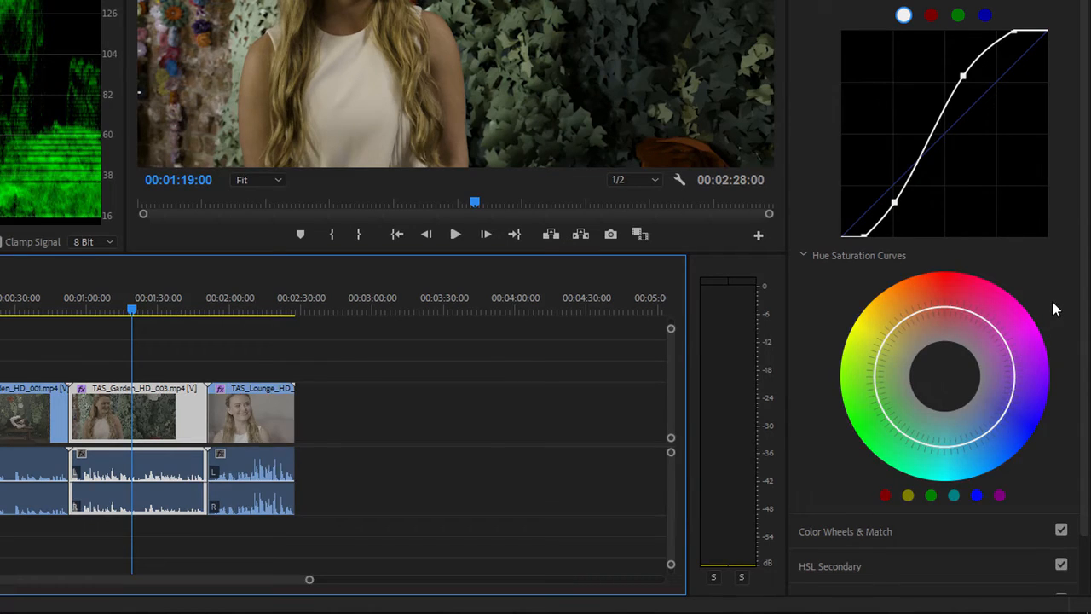
left_click(932, 498)
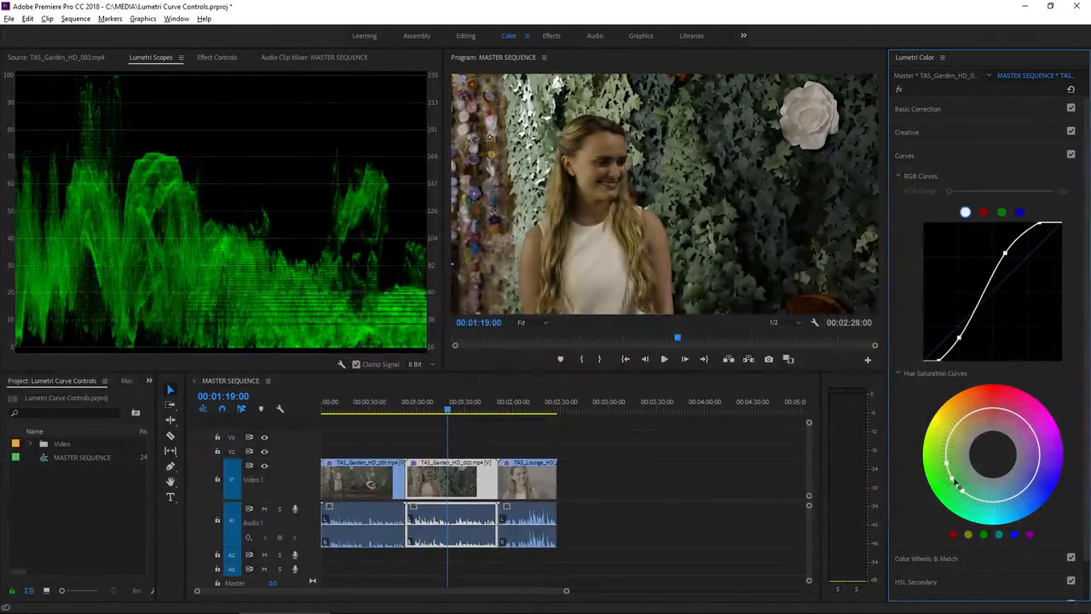
left_click_drag(955, 486, 940, 489)
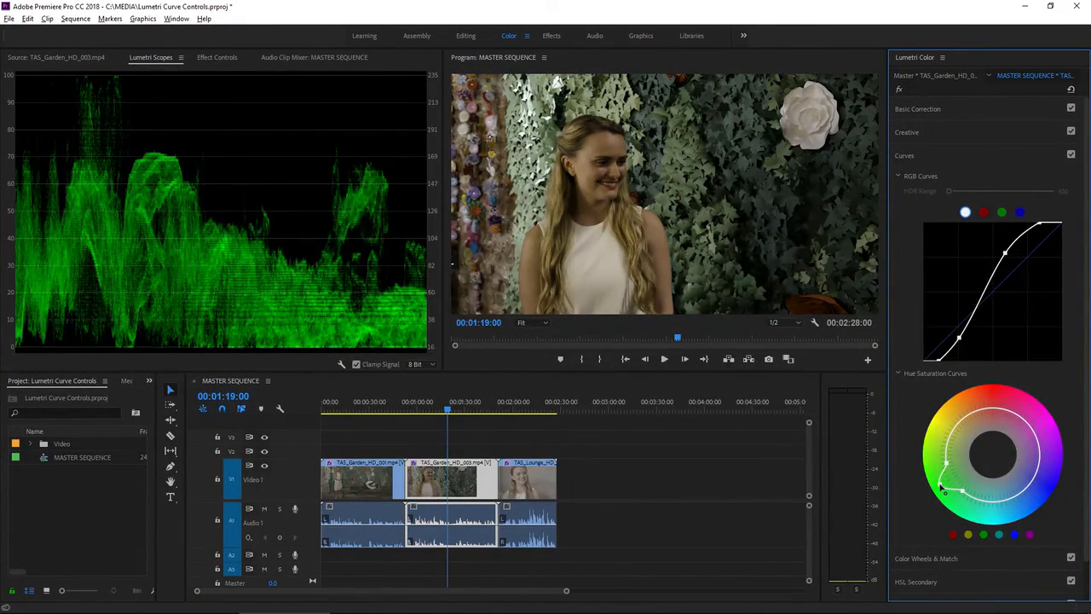
Add cyan control points, extend the saturation boost towards cyan and yellow-green, and compare the clip with Curves off and on.
left_click(1000, 535)
left_click_drag(977, 502, 934, 460)
left_click(948, 440)
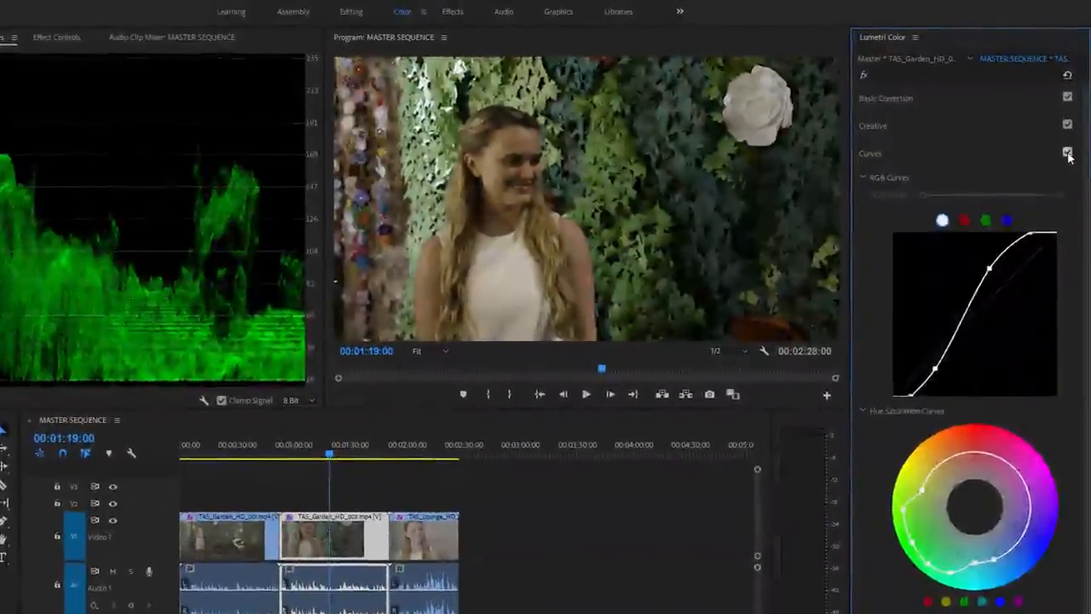
left_click(1069, 154)
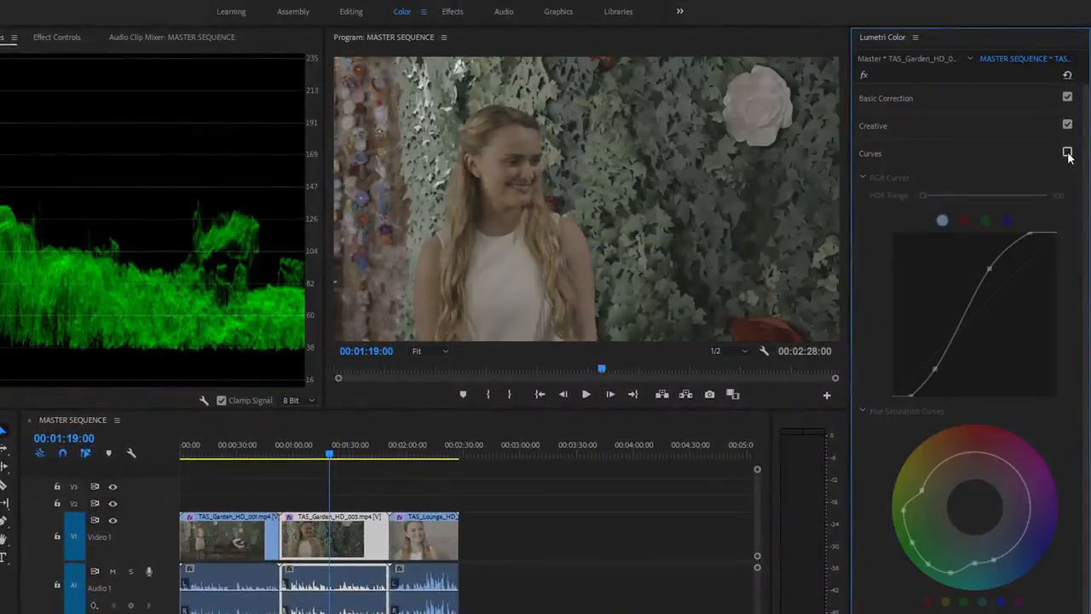
left_click(1068, 153)
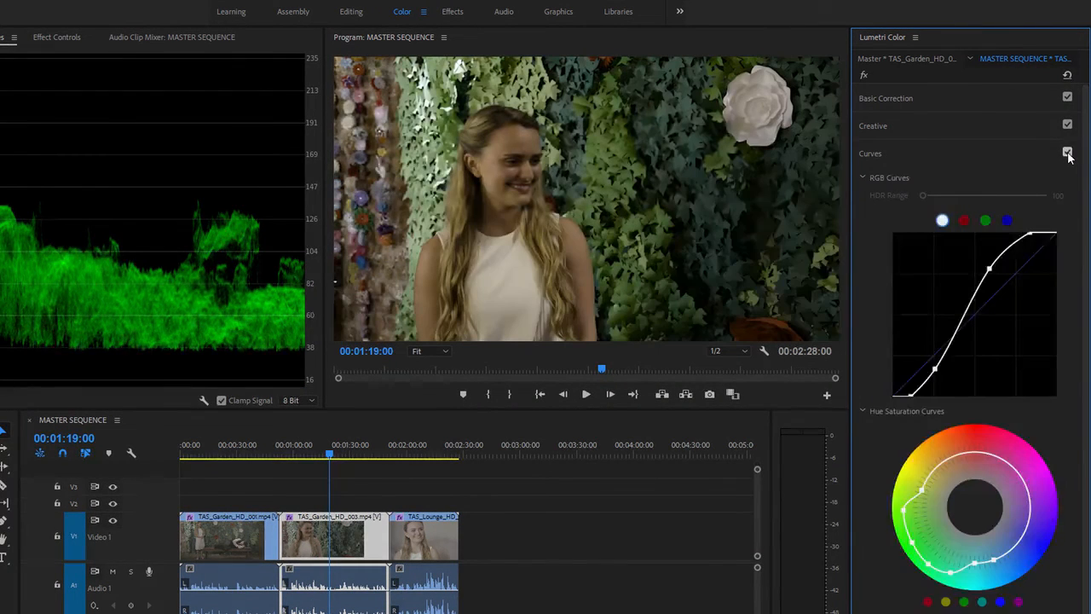